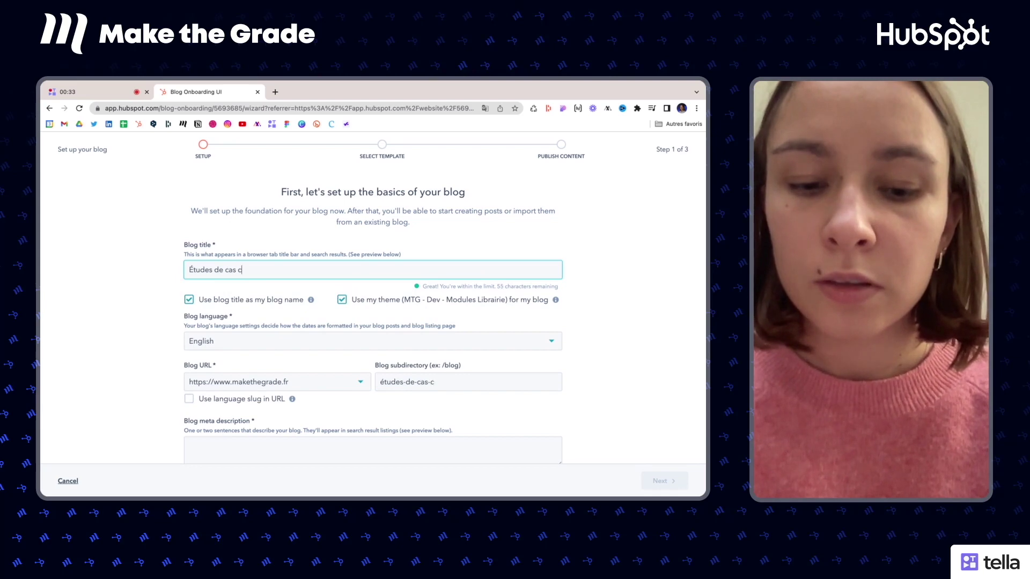
- Finish the blog title as "Études de cas client" and set the blog language to French
{"action": "left_click", "coordinate": [607, 346]}
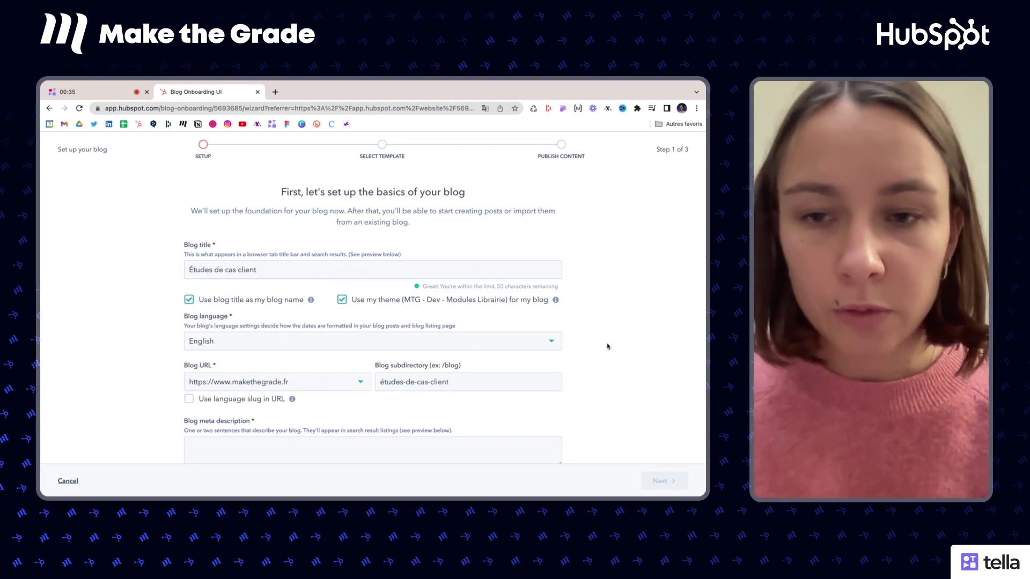
{"action": "scroll", "coordinate": [608, 346], "scroll_direction": "down", "scroll_amount": 2}
{"action": "left_click", "coordinate": [459, 281]}
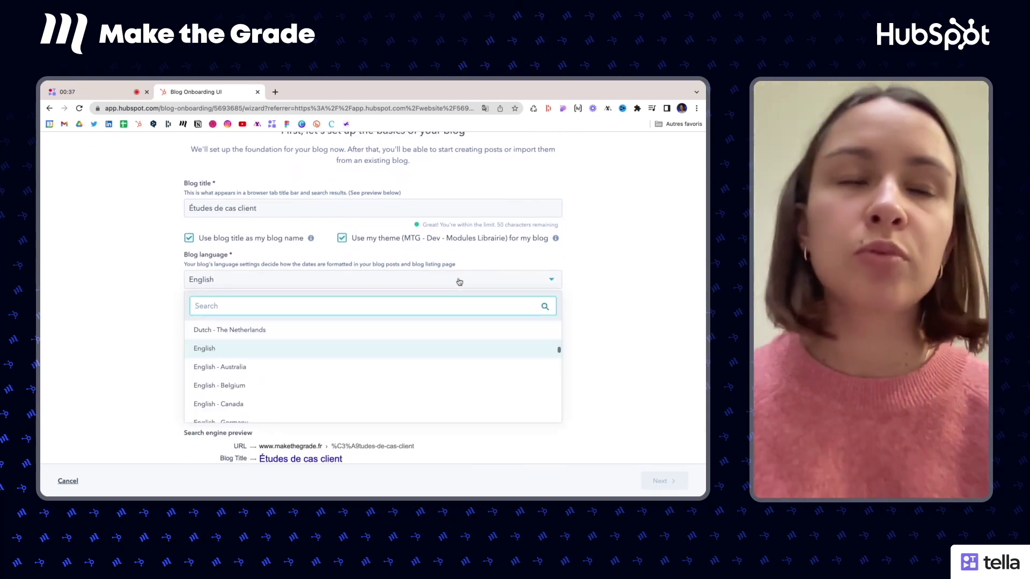
{"action": "type", "text": "frenc"}
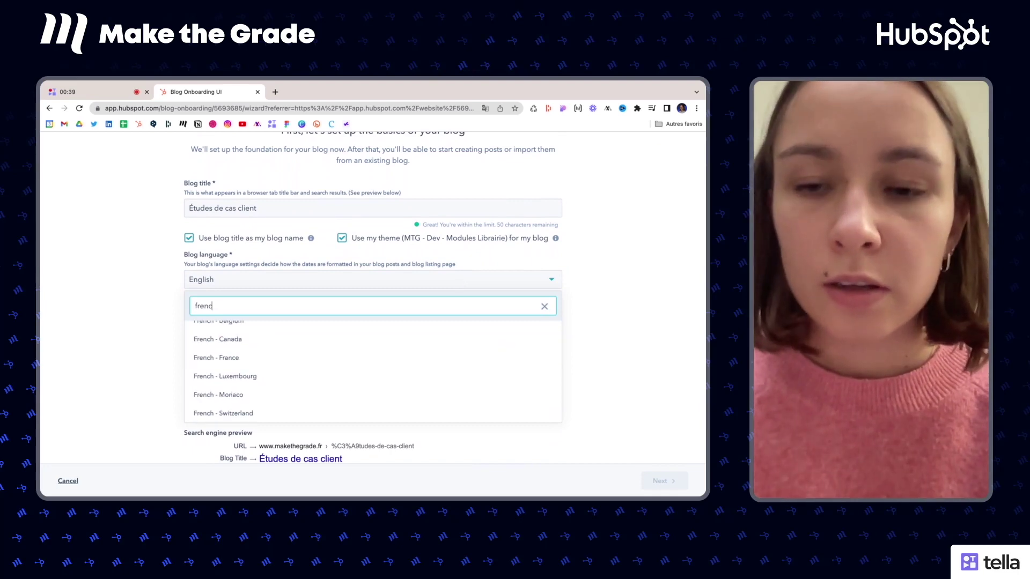
{"action": "scroll", "coordinate": [317, 368], "scroll_direction": "up", "scroll_amount": 2}
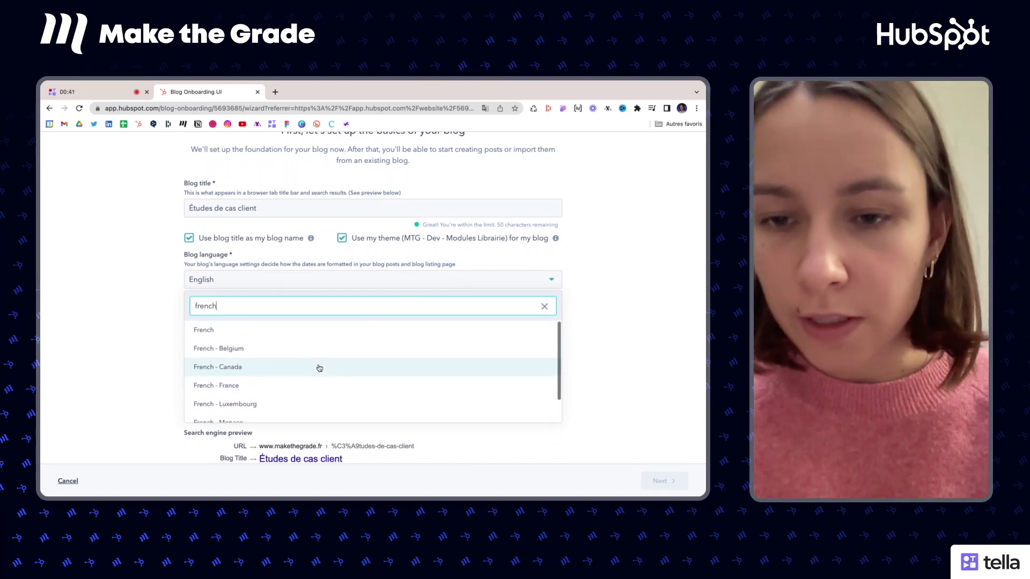
{"action": "left_click", "coordinate": [248, 337]}
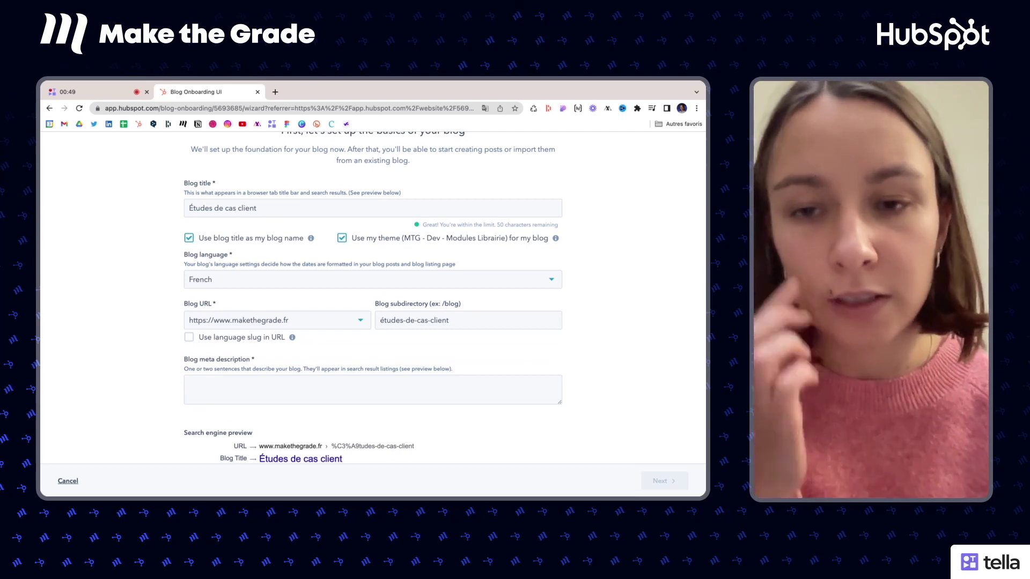
- Change the blog subdirectory to "etudes-de-cas-client" and enter "description" as the blog meta description
{"action": "left_click", "coordinate": [387, 322]}
{"action": "key", "text": "BackSpace"}
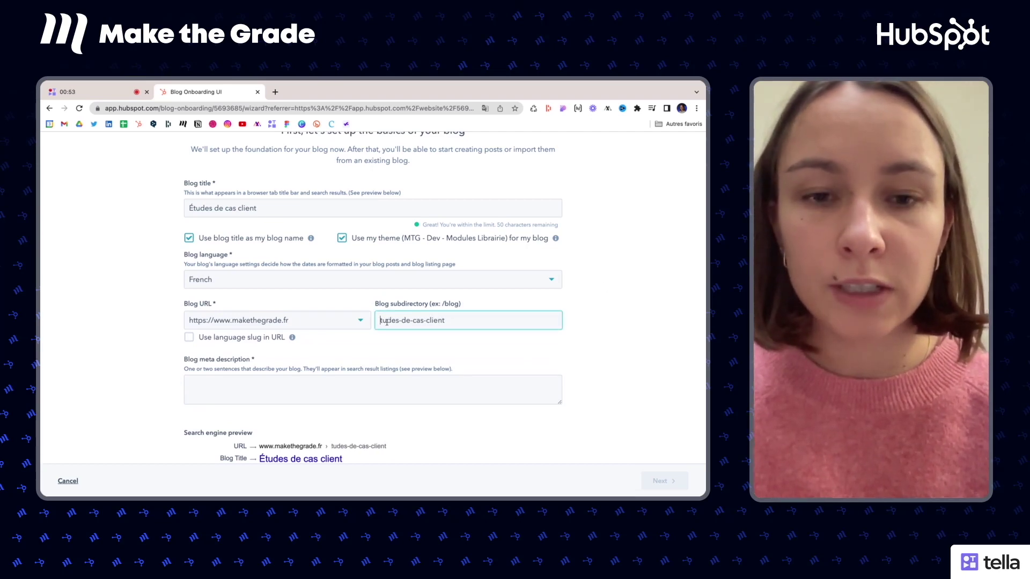
{"action": "type", "text": "e"}
{"action": "scroll", "coordinate": [462, 348], "scroll_direction": "down", "scroll_amount": 1}
{"action": "left_click", "coordinate": [398, 363]}
{"action": "type", "text": "description"}
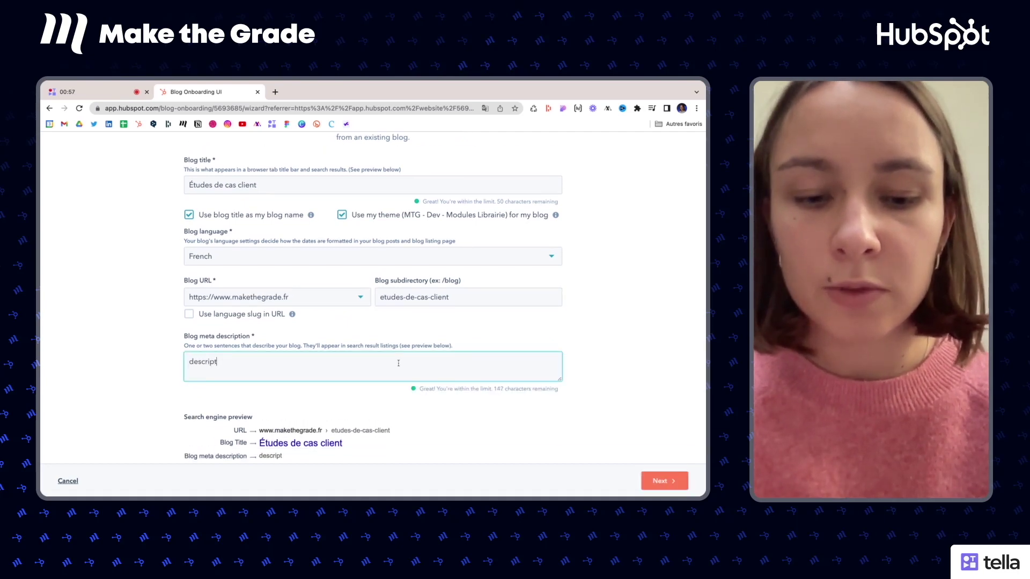
{"action": "left_click", "coordinate": [619, 398]}
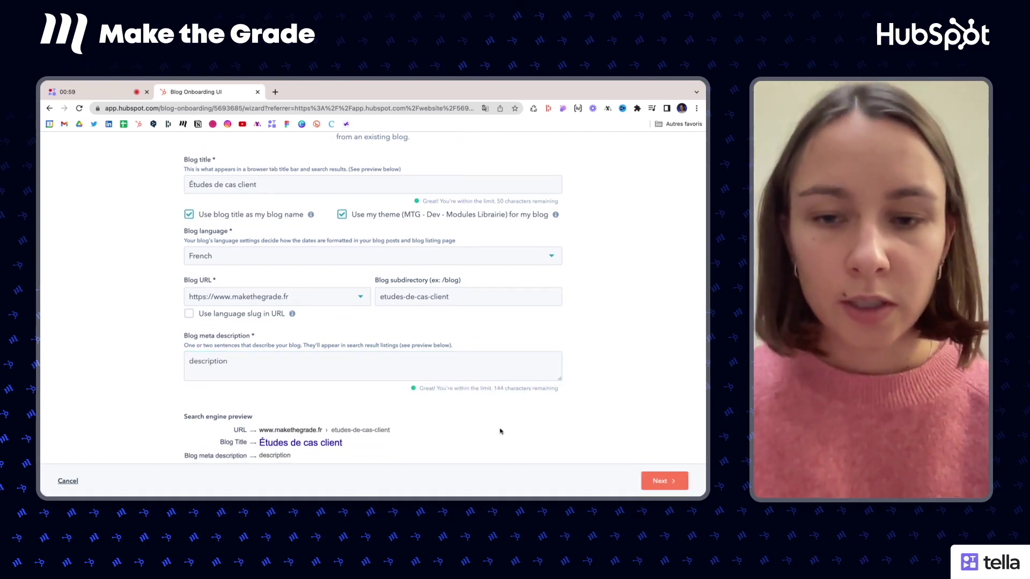
- Continue to template selection, choose MTG - Dev - Blog Post for both the posts and the listing page, and create the blog
{"action": "scroll", "coordinate": [501, 431], "scroll_direction": "down", "scroll_amount": 1}
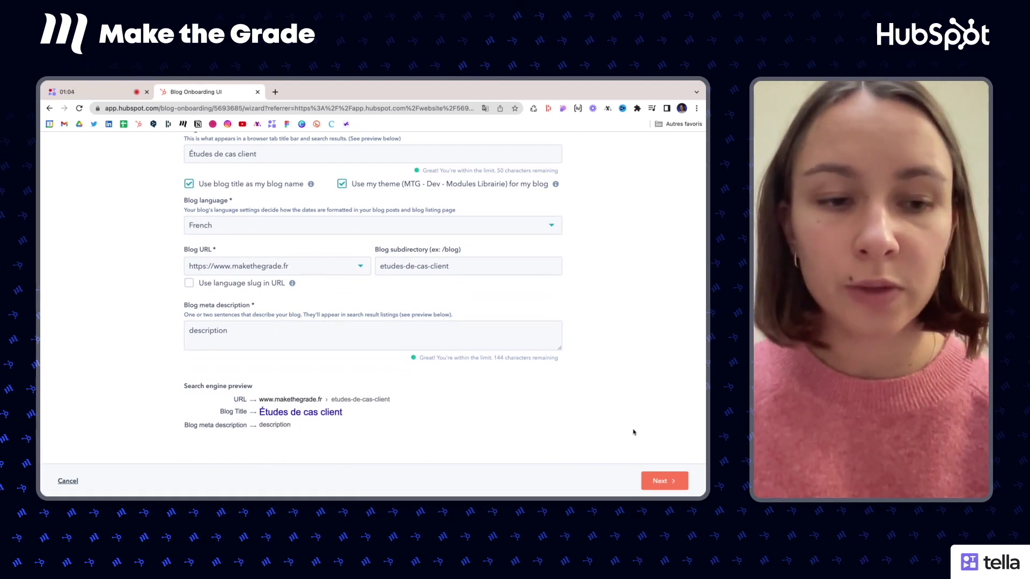
{"action": "left_click", "coordinate": [671, 481]}
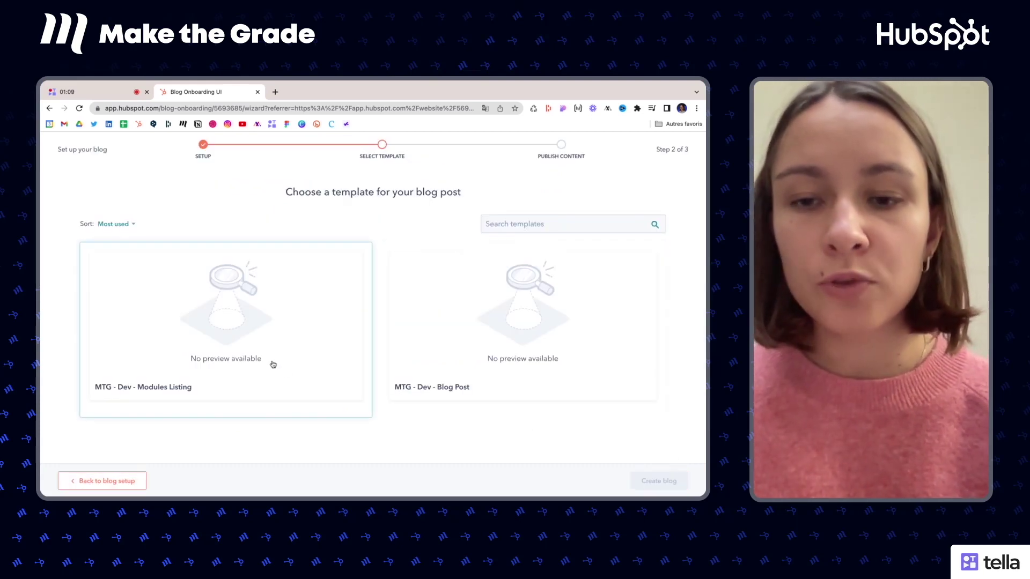
{"action": "left_click", "coordinate": [419, 348]}
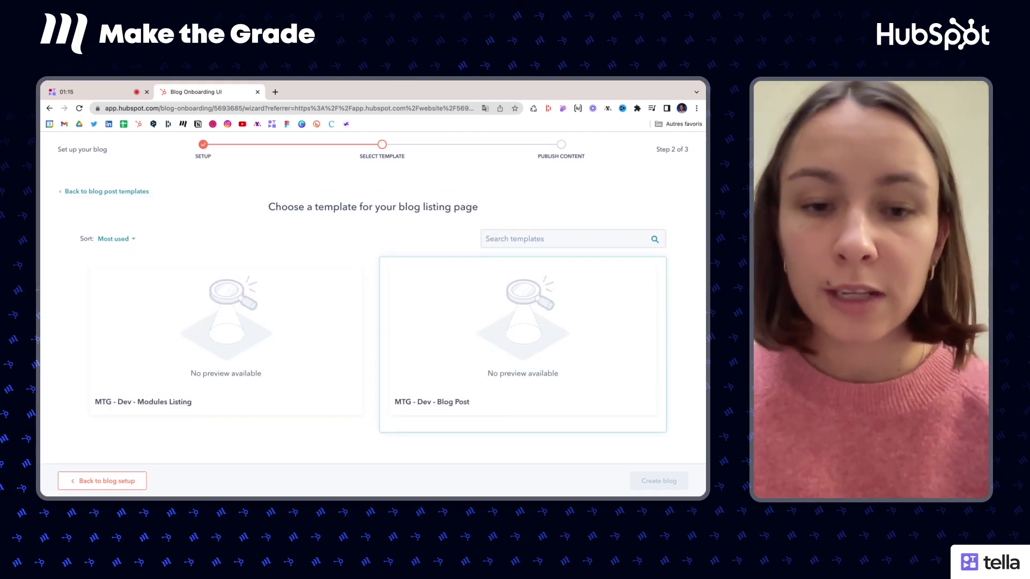
{"action": "left_click", "coordinate": [432, 349]}
{"action": "left_click", "coordinate": [659, 477]}
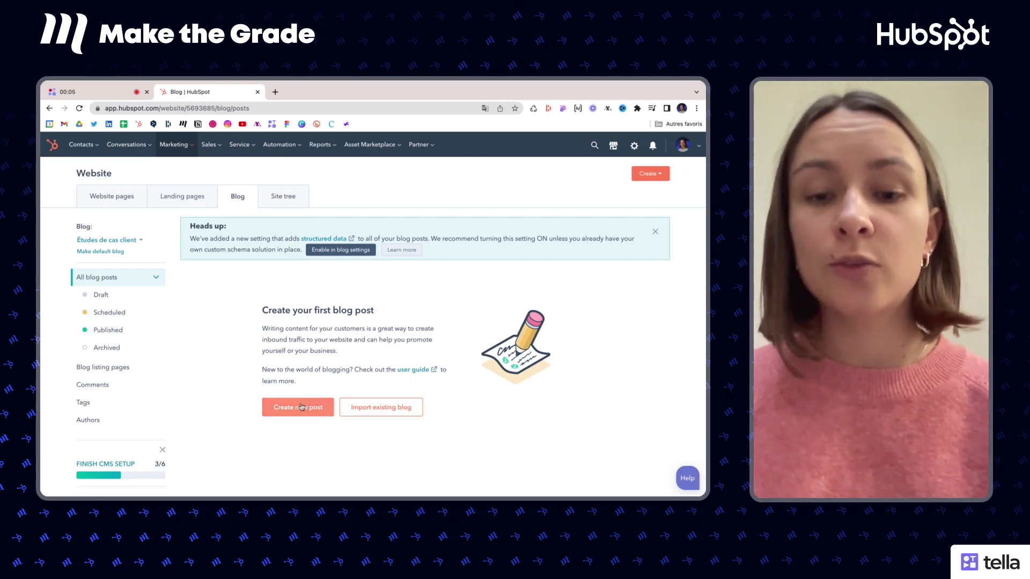
{"action": "left_click", "coordinate": [652, 174]}
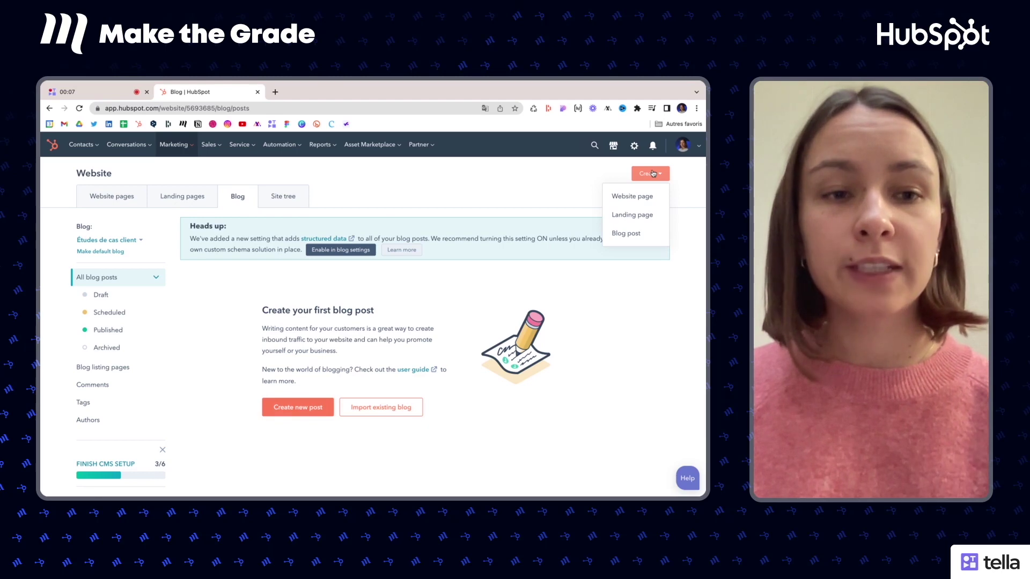
{"action": "left_click", "coordinate": [626, 235]}
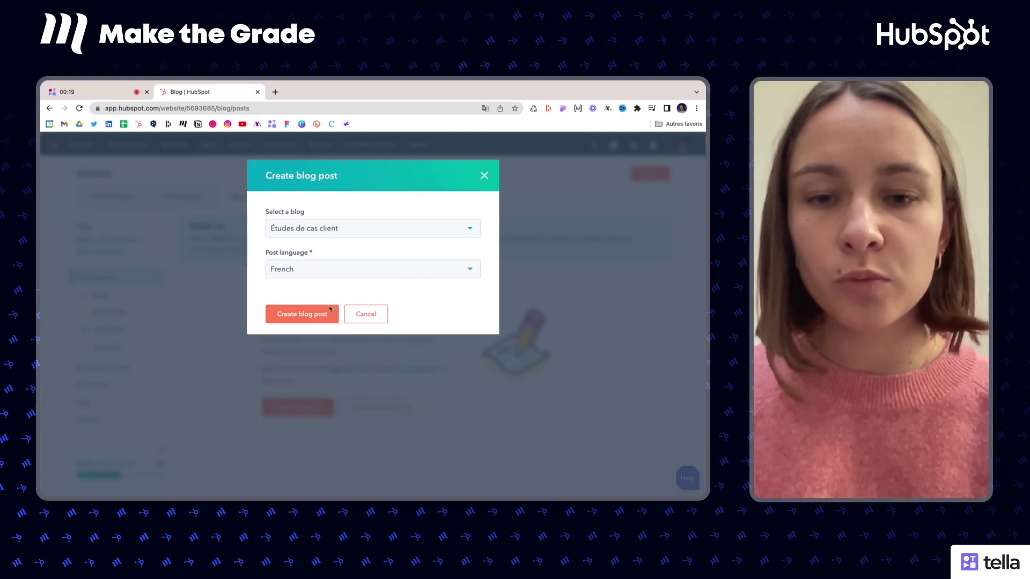
{"action": "left_click", "coordinate": [298, 316]}
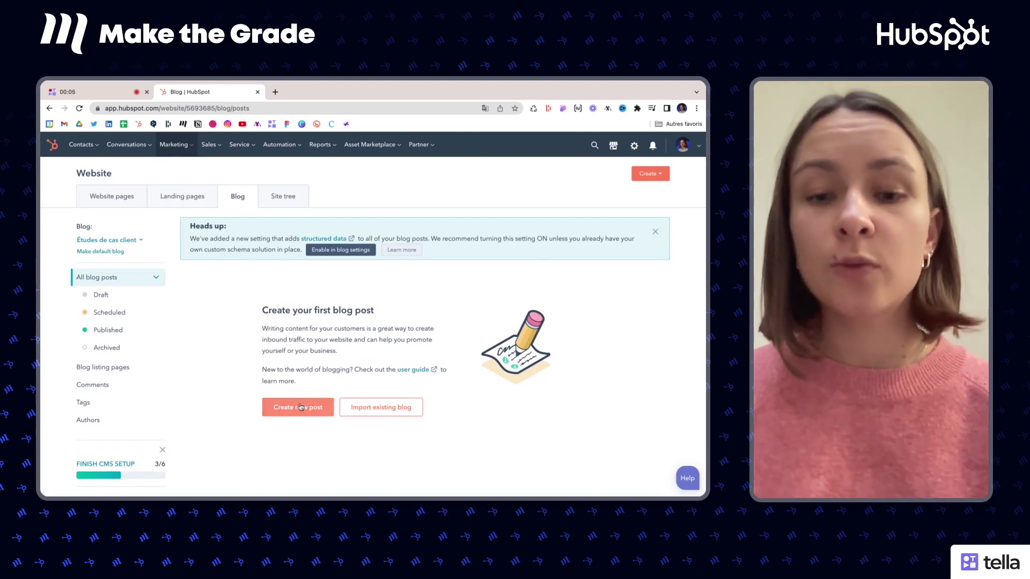
- Create a new blog post in the "Études de cas client" blog with French as the post language
{"action": "left_click", "coordinate": [652, 173]}
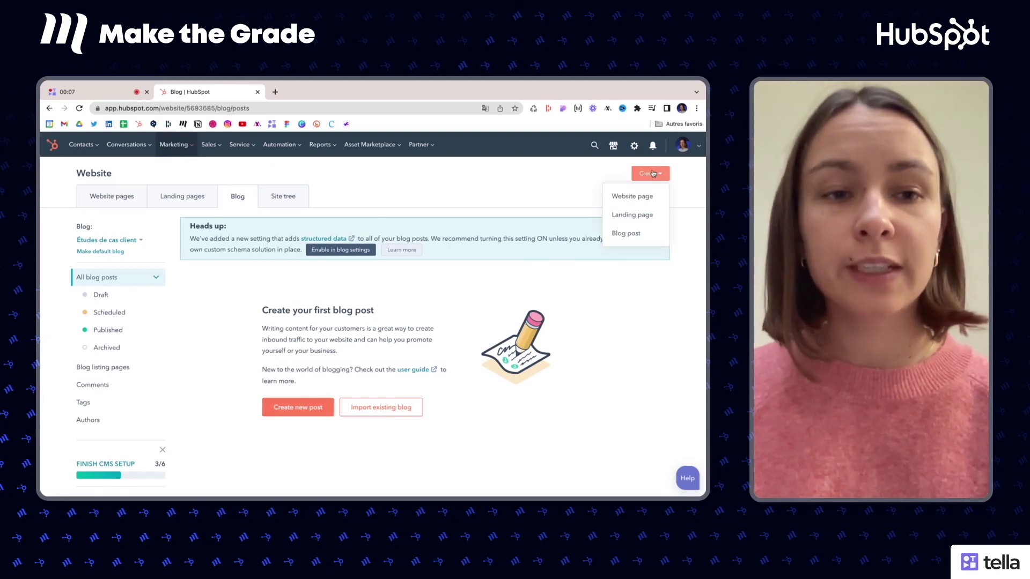
{"action": "left_click", "coordinate": [626, 234]}
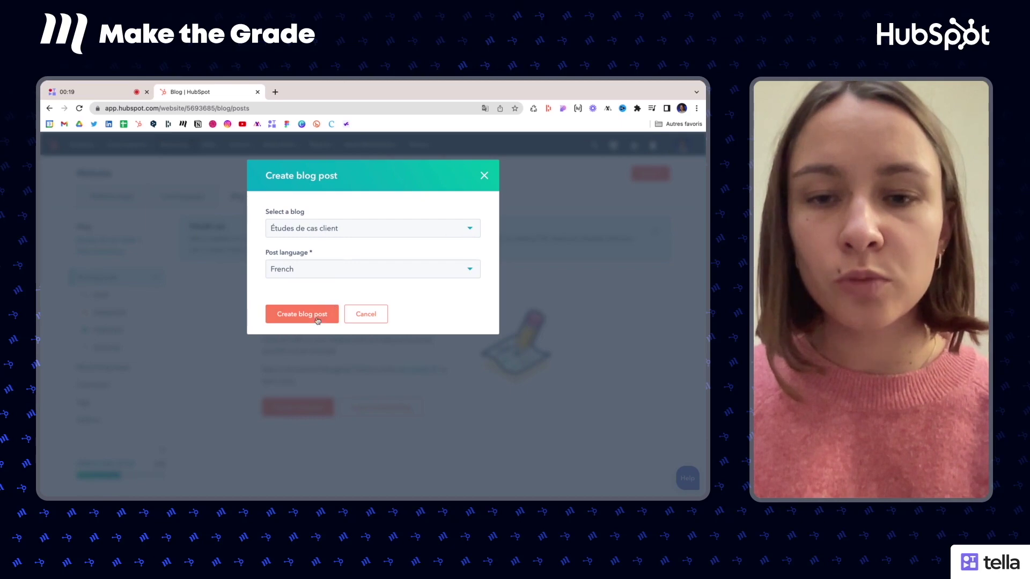
{"action": "left_click", "coordinate": [298, 317]}
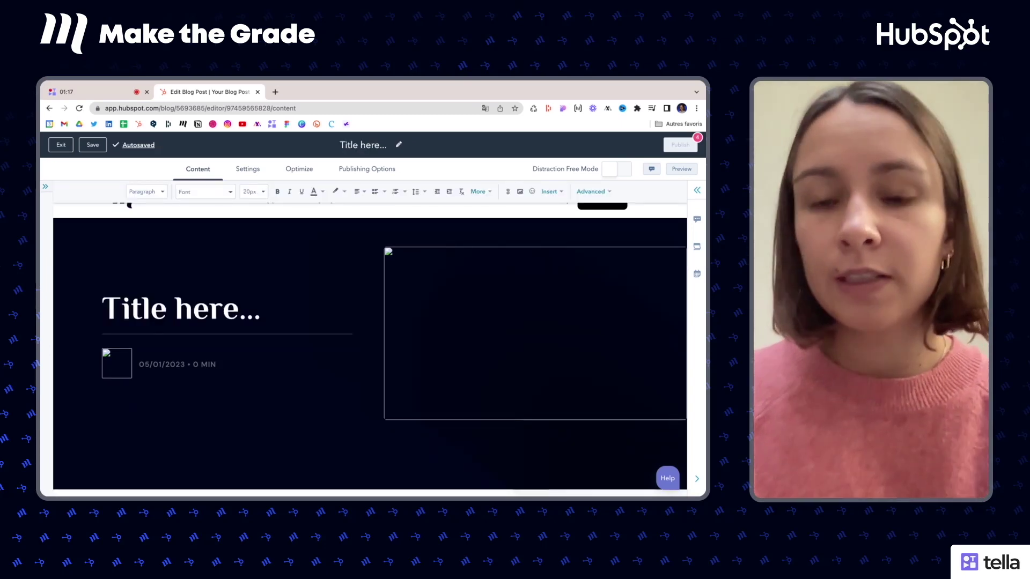
- Replace the post's placeholder title with "Site internet de conversion pour le client W"
{"action": "left_click", "coordinate": [200, 307]}
{"action": "type", "text": "Site i"}
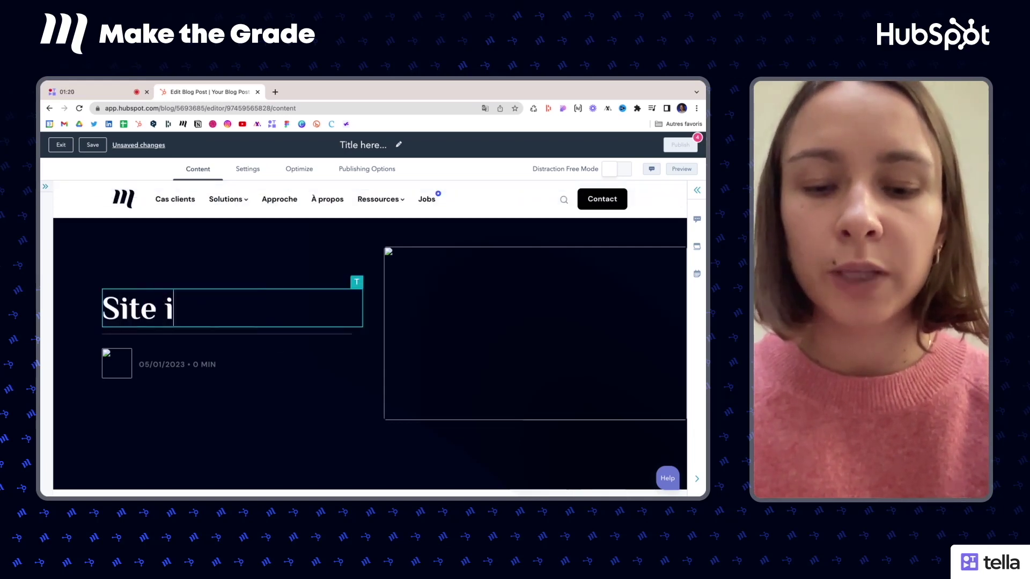
{"action": "type", "text": "nternet de conversi"}
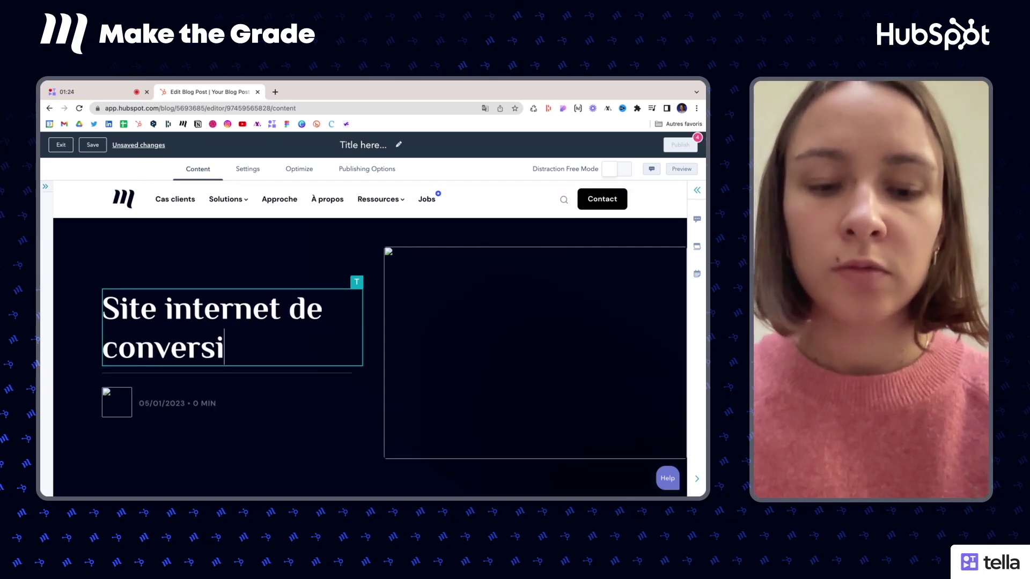
{"action": "type", "text": "on pour le client W"}
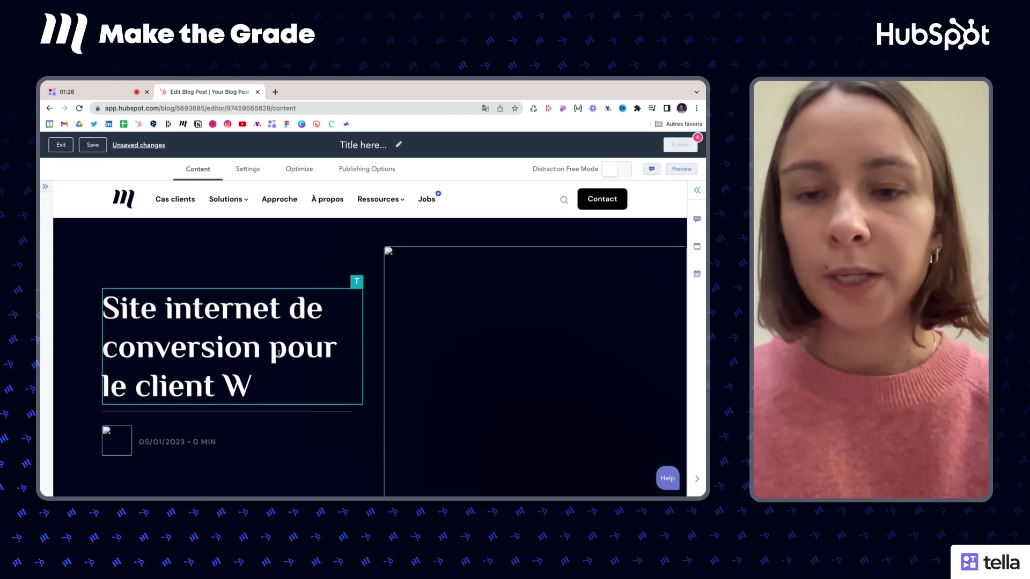
- Paste the copied Lorem Ipsum sample text into the post body below the title banner
{"action": "scroll", "coordinate": [278, 354], "scroll_direction": "down", "scroll_amount": 5}
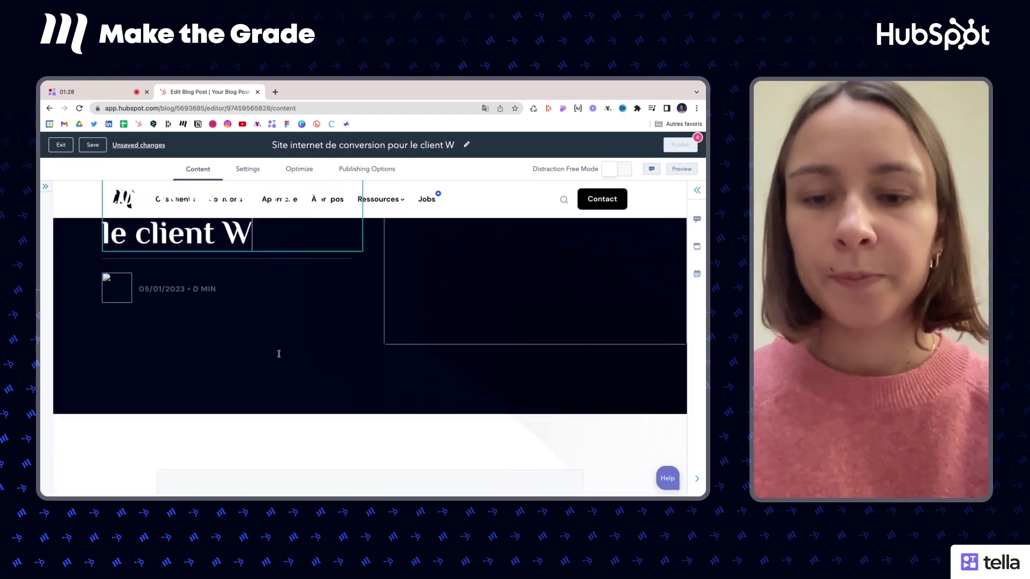
{"action": "left_click", "coordinate": [269, 435]}
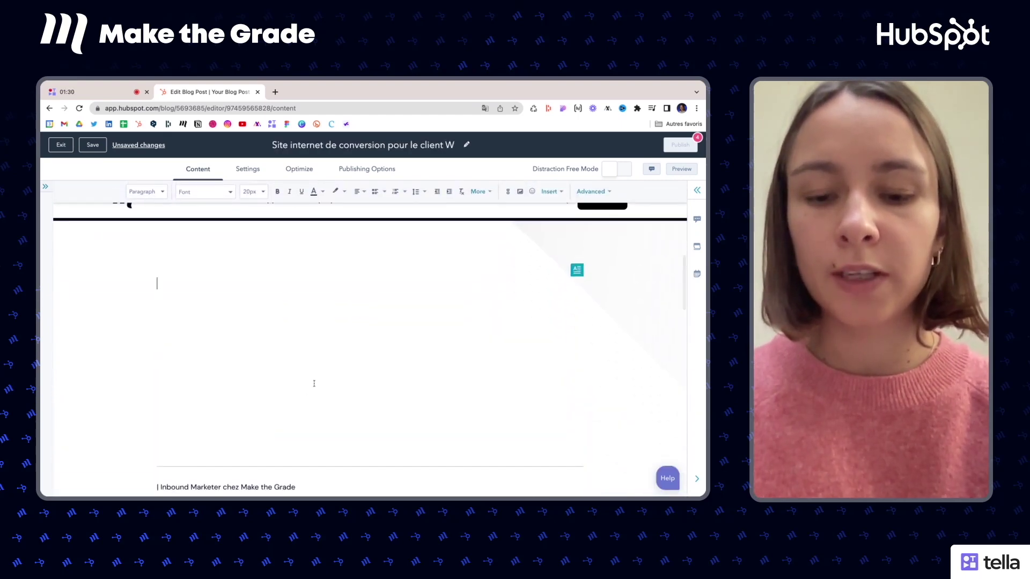
{"action": "key", "text": "super+v"}
{"action": "scroll", "coordinate": [313, 383], "scroll_direction": "up", "scroll_amount": 5}
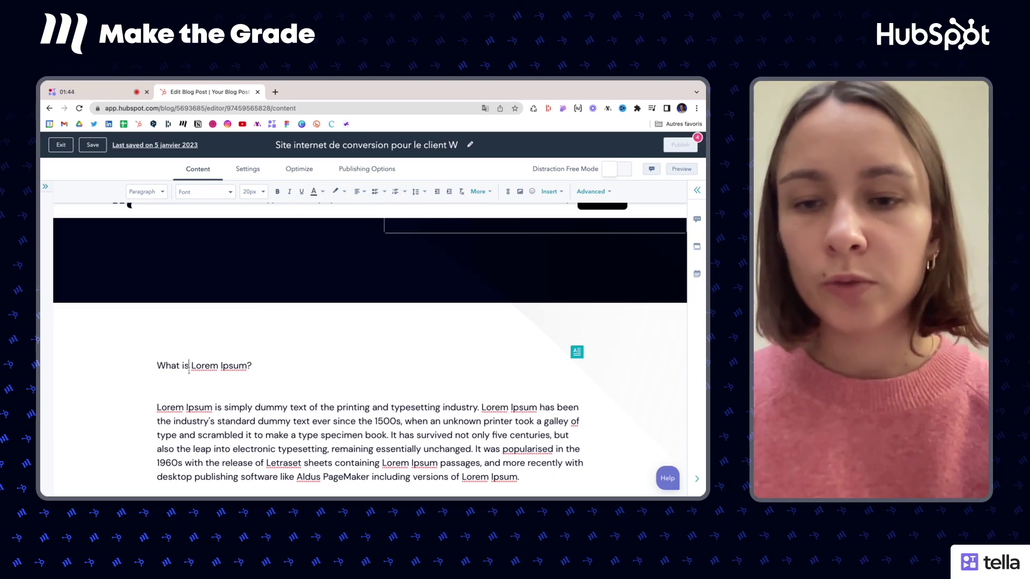
{"action": "scroll", "coordinate": [189, 369], "scroll_direction": "up", "scroll_amount": 5}
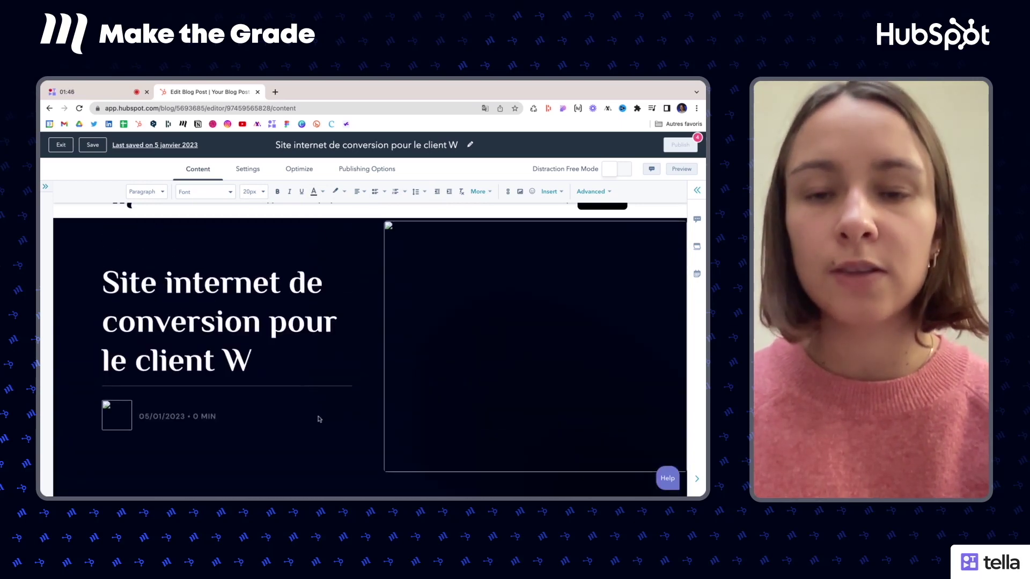
- Format the line "What is Lorem Ipsum?" in the post body as Heading 2
{"action": "scroll", "coordinate": [319, 417], "scroll_direction": "down", "scroll_amount": 3}
{"action": "scroll", "coordinate": [318, 422], "scroll_direction": "down", "scroll_amount": 3}
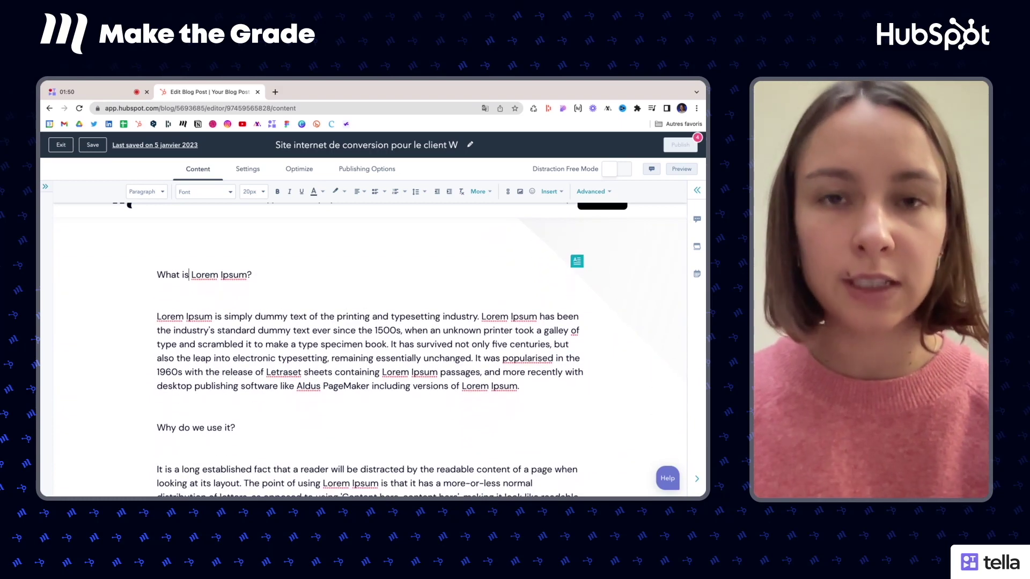
{"action": "triple_click", "coordinate": [251, 274]}
{"action": "left_click", "coordinate": [153, 193]}
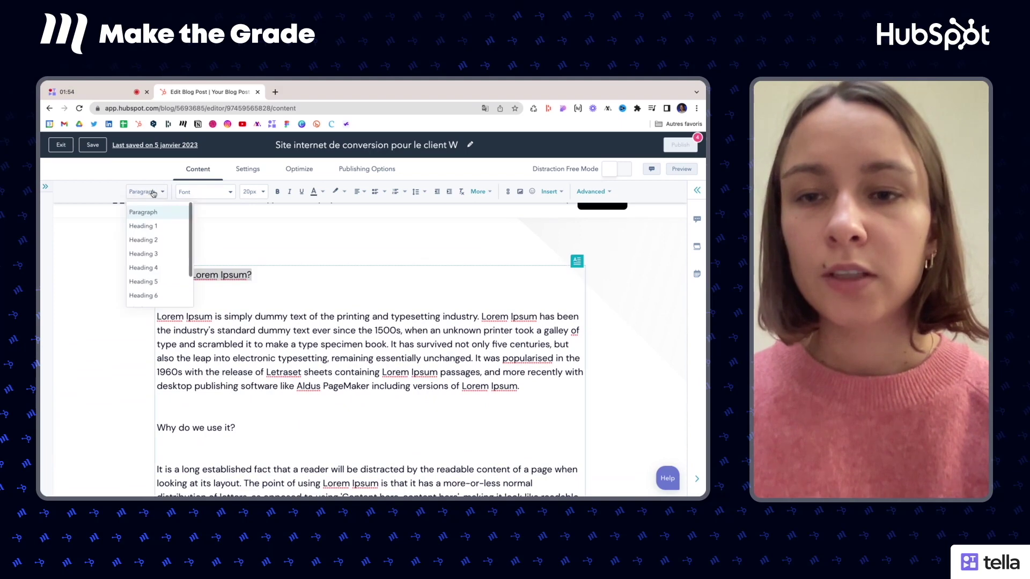
{"action": "left_click", "coordinate": [156, 238]}
{"action": "left_click", "coordinate": [281, 294]}
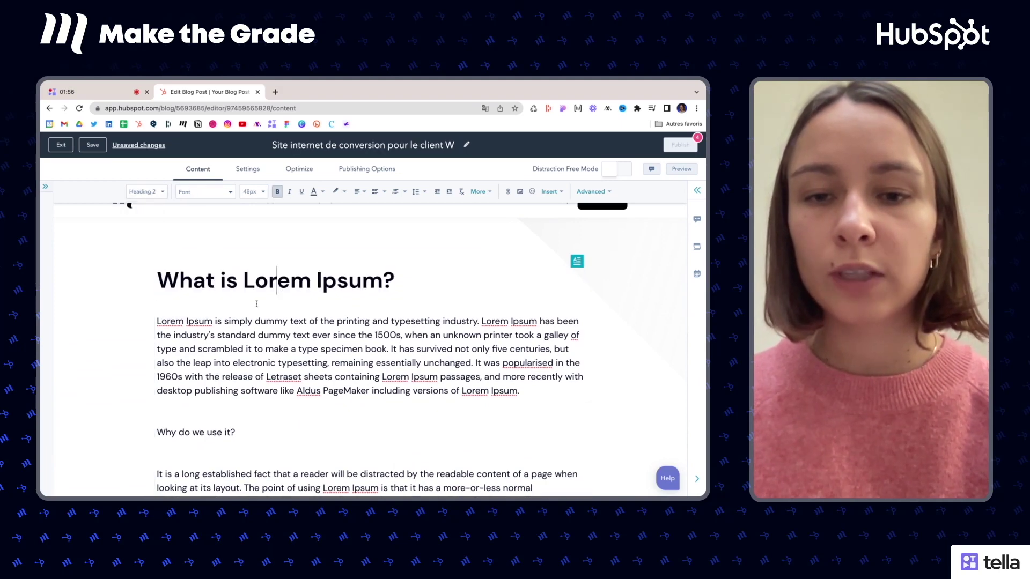
- Format the line "Why do we use it?" in the post body as Heading 3
{"action": "scroll", "coordinate": [257, 311], "scroll_direction": "down", "scroll_amount": 1}
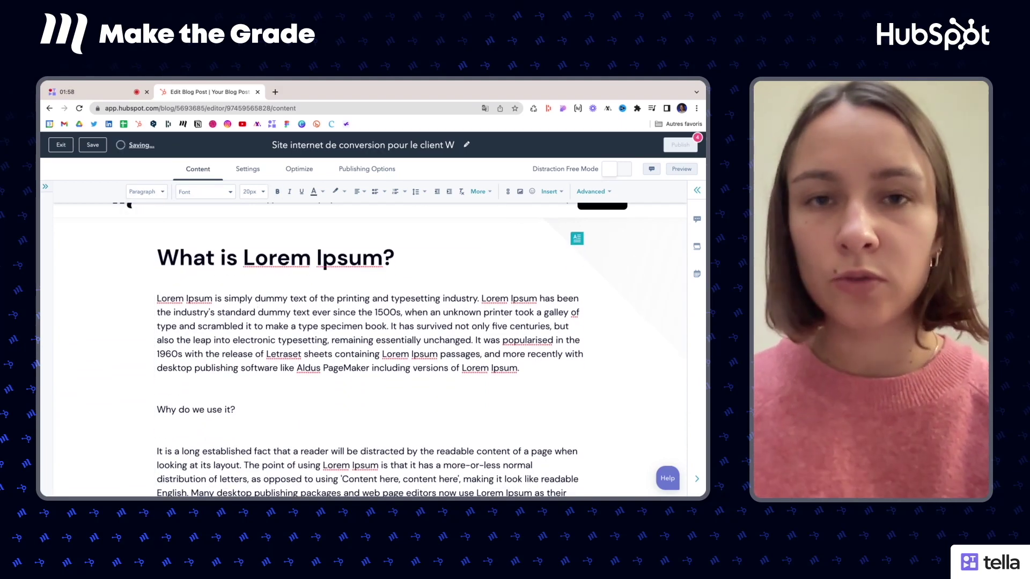
{"action": "scroll", "coordinate": [242, 311], "scroll_direction": "down", "scroll_amount": 3}
{"action": "double_click", "coordinate": [226, 323]}
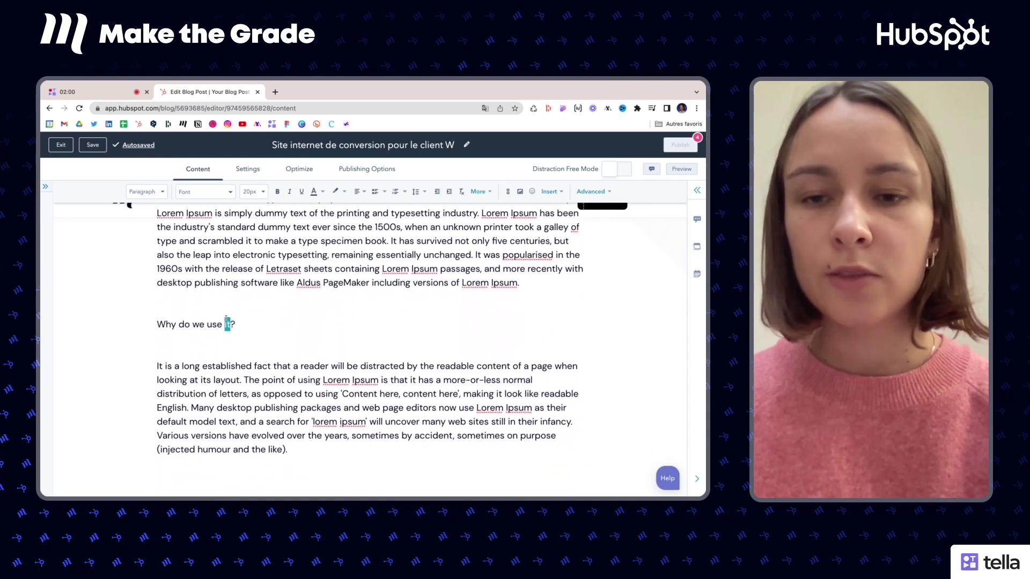
{"action": "triple_click", "coordinate": [180, 324]}
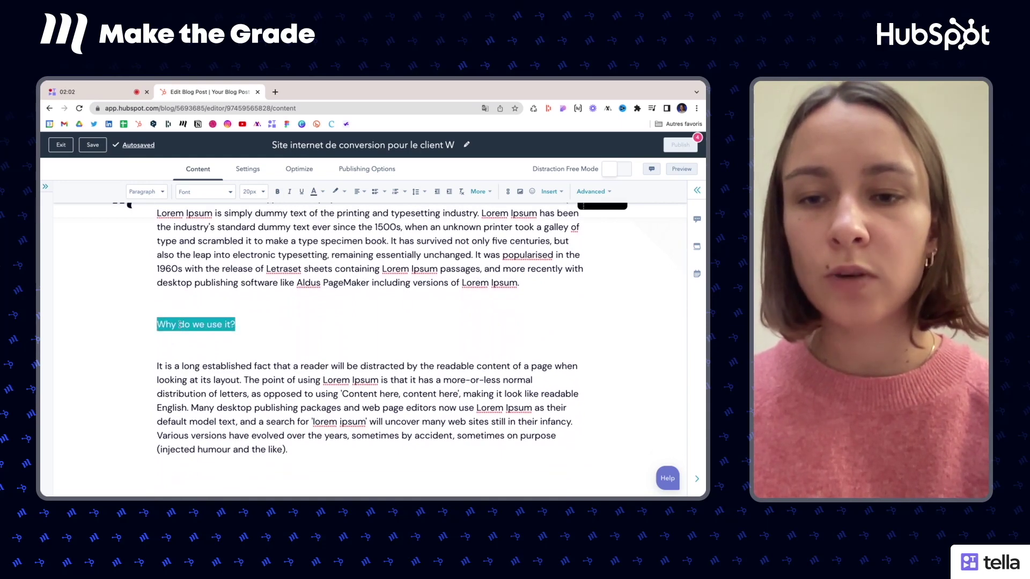
{"action": "left_click", "coordinate": [154, 192]}
{"action": "left_click", "coordinate": [158, 260]}
- Format the line "Where does it come from?" in the post body as Heading 3
{"action": "scroll", "coordinate": [228, 342], "scroll_direction": "down", "scroll_amount": 5}
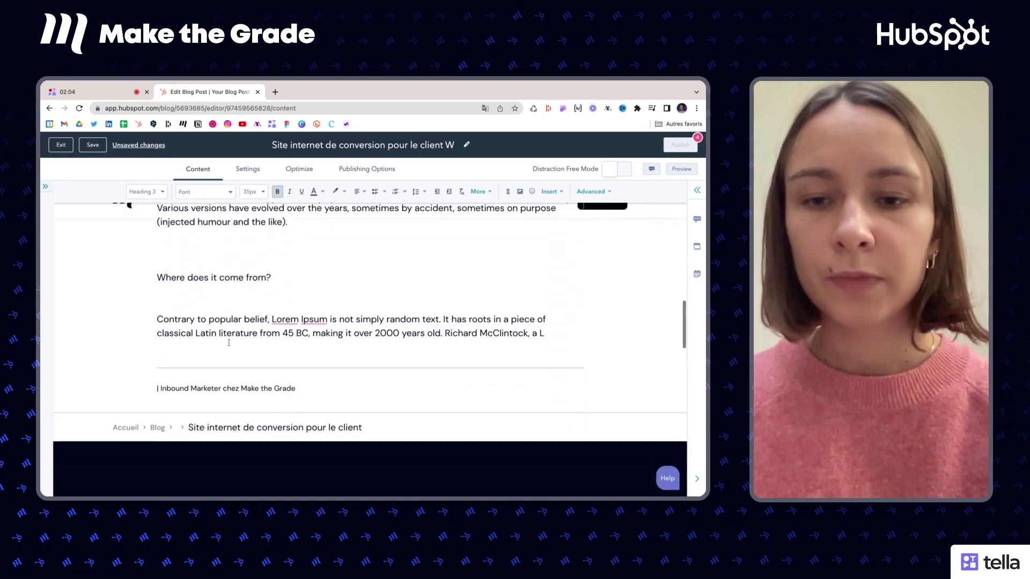
{"action": "double_click", "coordinate": [201, 265]}
{"action": "triple_click", "coordinate": [201, 264]}
{"action": "scroll", "coordinate": [174, 250], "scroll_direction": "up", "scroll_amount": 3}
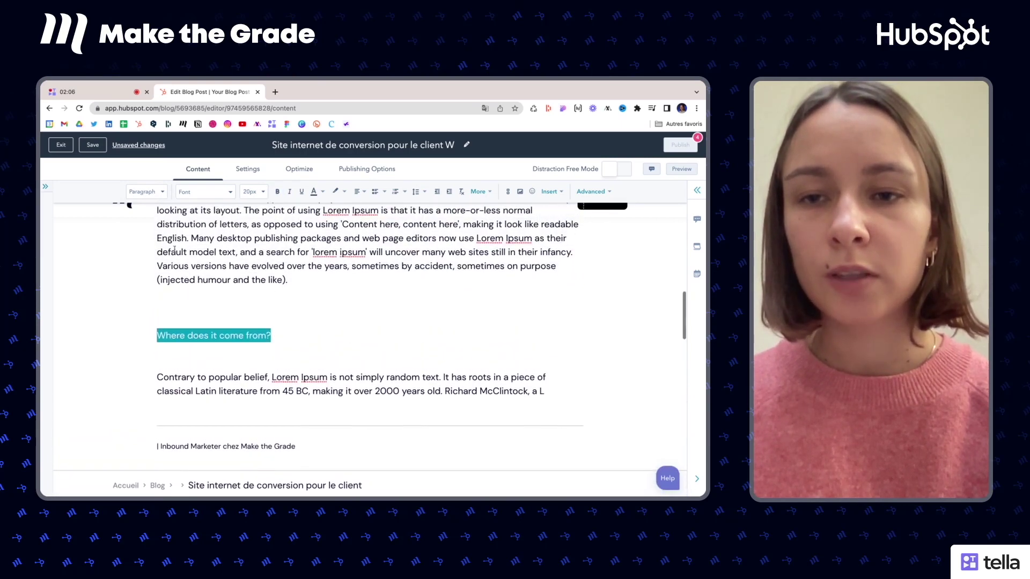
{"action": "left_click", "coordinate": [144, 192]}
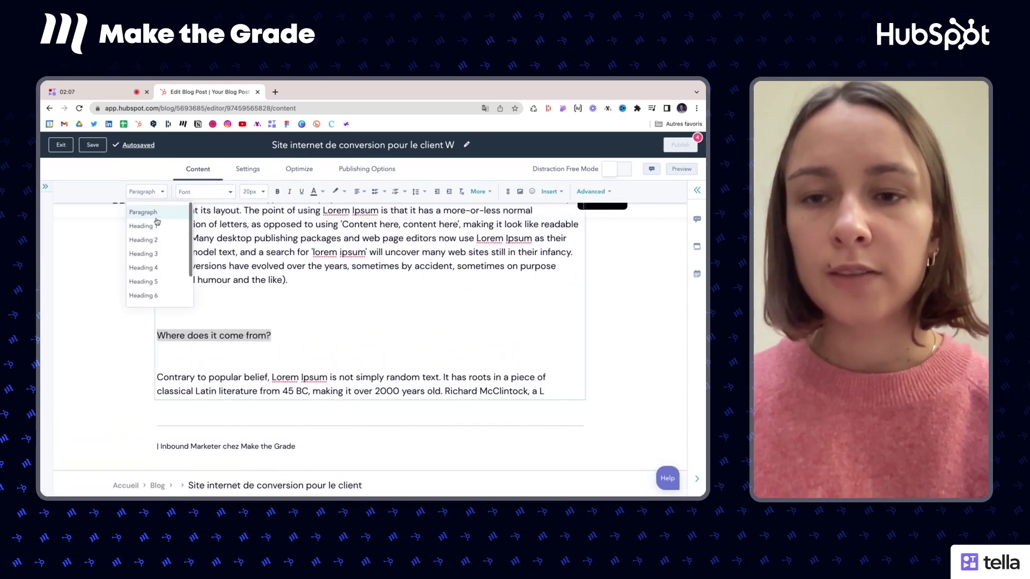
{"action": "left_click", "coordinate": [149, 255]}
{"action": "scroll", "coordinate": [307, 322], "scroll_direction": "up", "scroll_amount": 5}
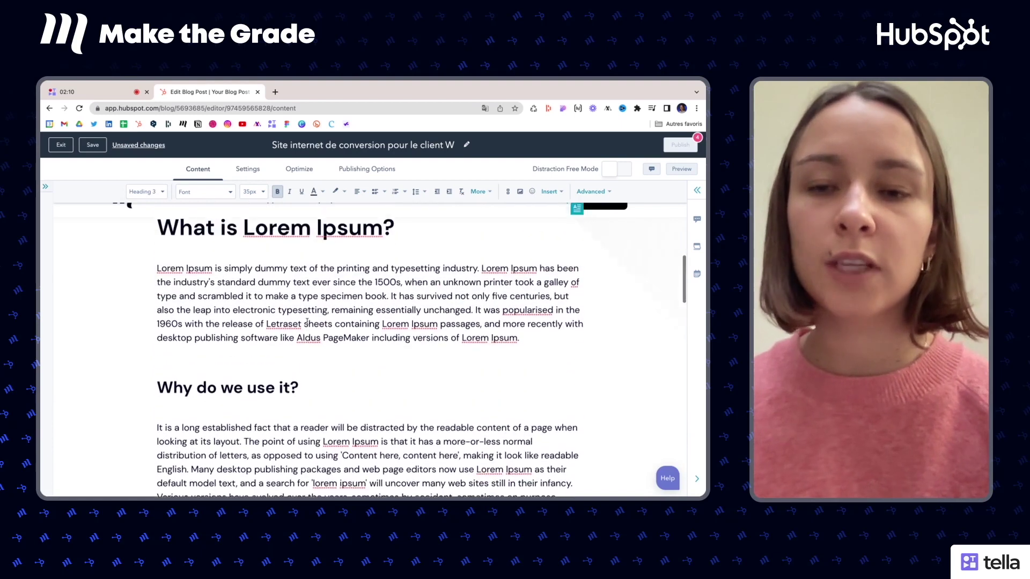
- Open the post's settings and review its blog title, assigned blog, language and URL content slug
{"action": "scroll", "coordinate": [307, 322], "scroll_direction": "up", "scroll_amount": 1}
{"action": "left_click", "coordinate": [255, 284]}
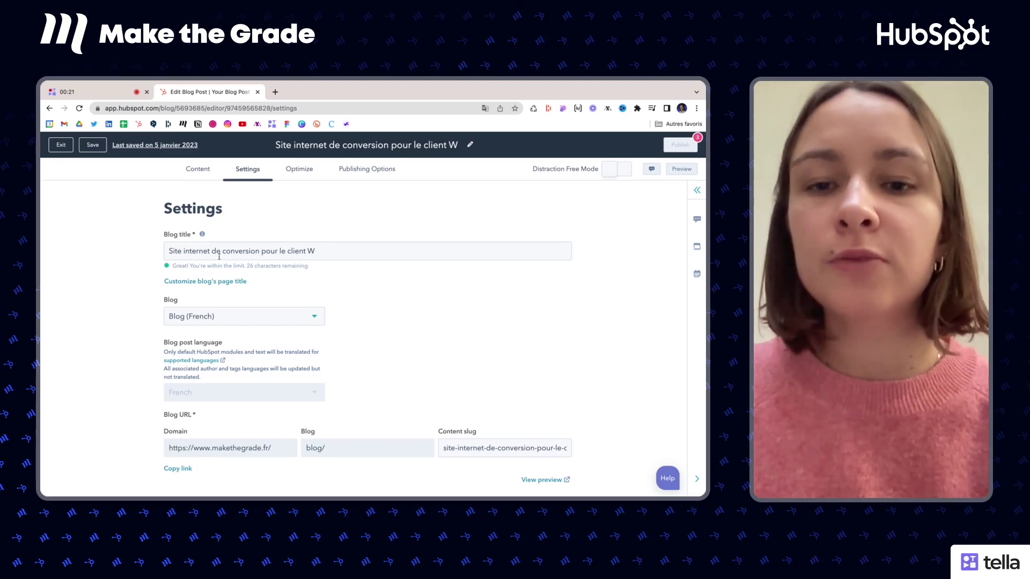
{"action": "scroll", "coordinate": [332, 252], "scroll_direction": "down", "scroll_amount": 2}
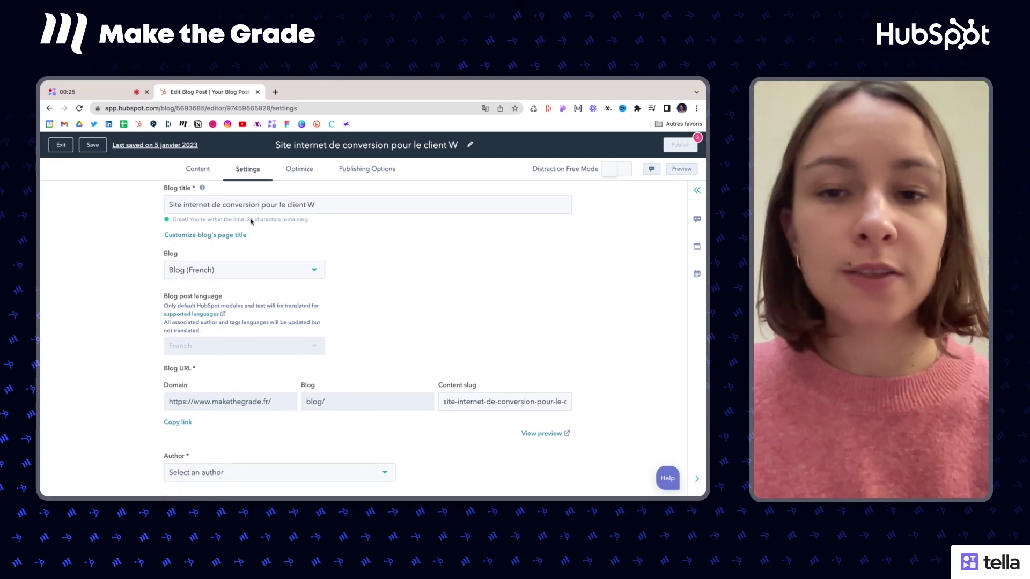
{"action": "scroll", "coordinate": [337, 264], "scroll_direction": "down", "scroll_amount": 2}
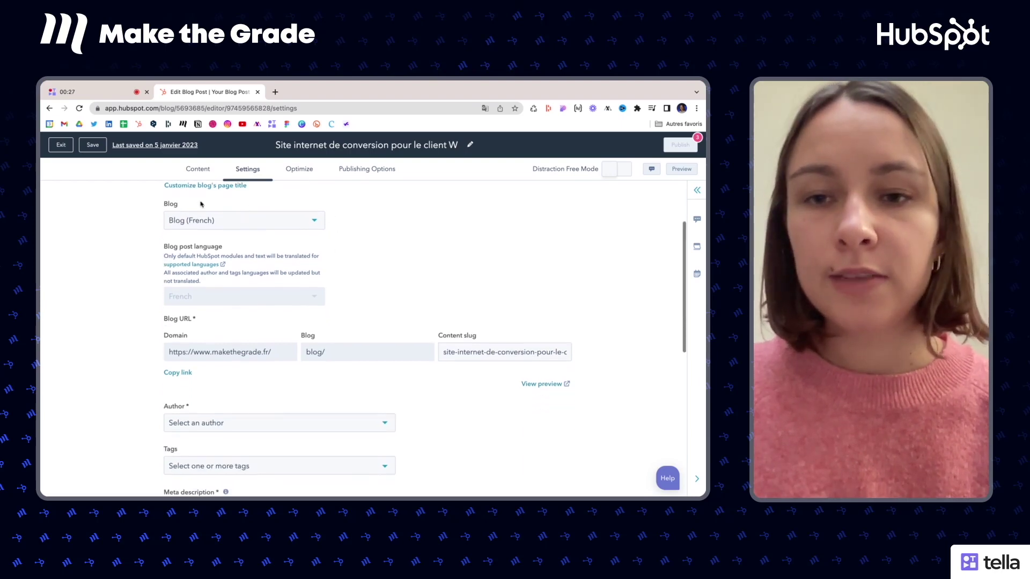
{"action": "scroll", "coordinate": [366, 285], "scroll_direction": "down", "scroll_amount": 3}
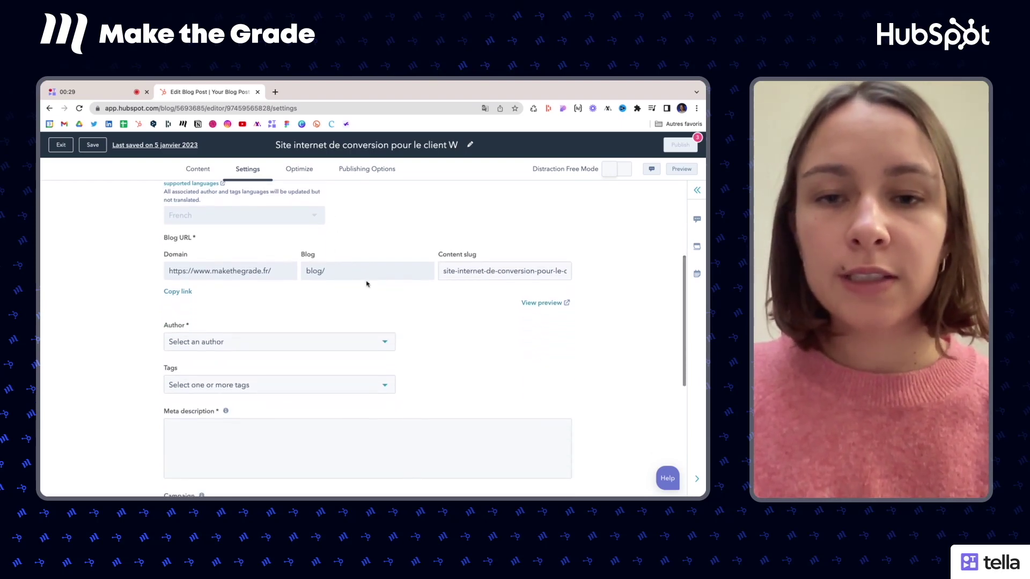
{"action": "left_click", "coordinate": [464, 271]}
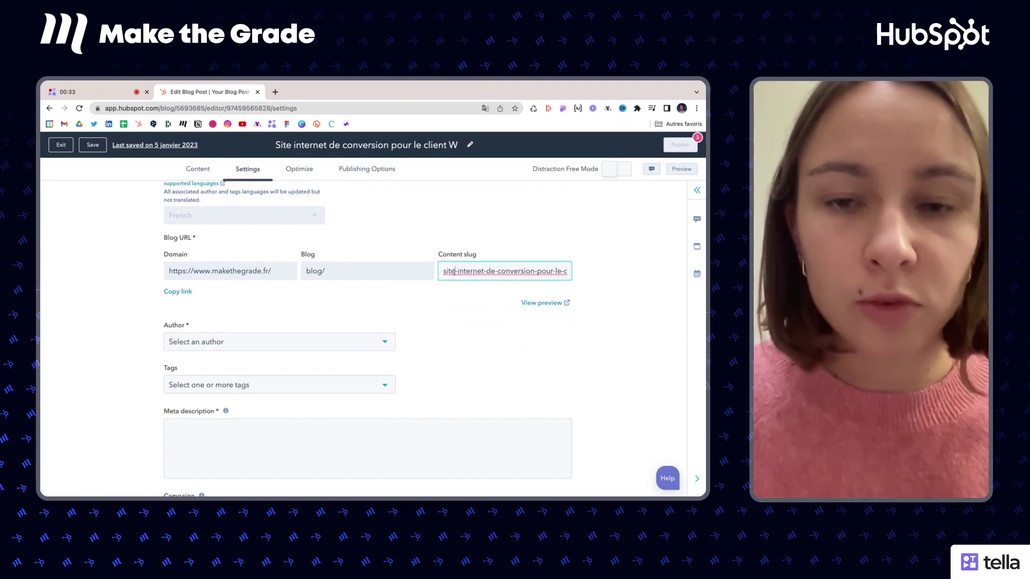
{"action": "mouse_move", "coordinate": [397, 279]}
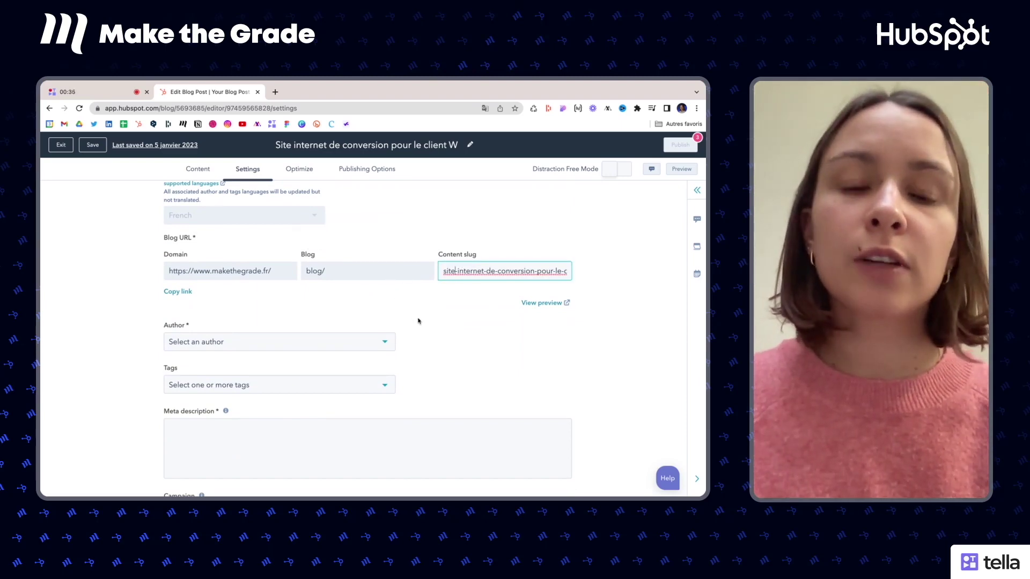
- Search for the author by first name and assign the matching person as the post's author
{"action": "scroll", "coordinate": [419, 320], "scroll_direction": "down", "scroll_amount": 2}
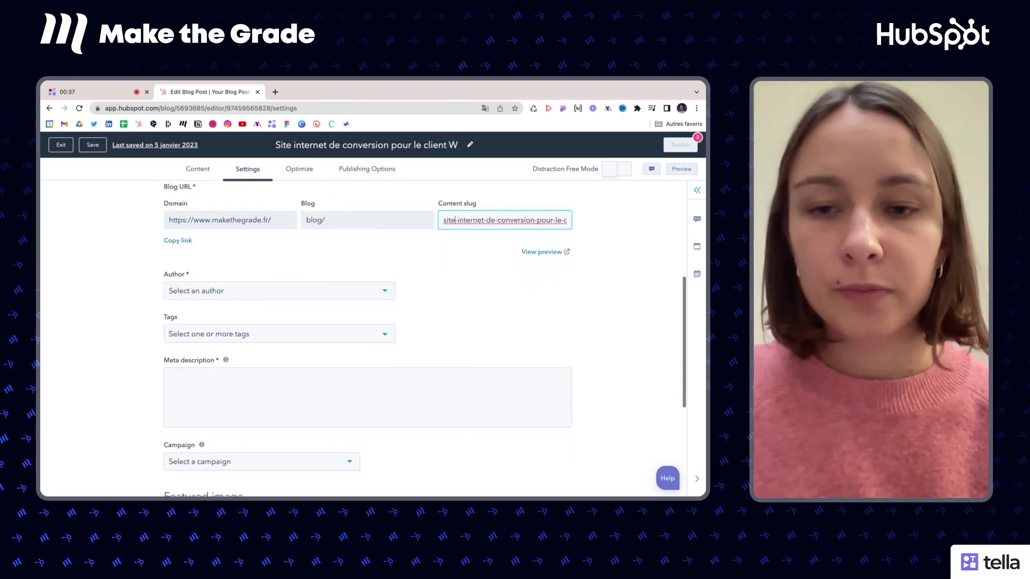
{"action": "left_click", "coordinate": [364, 289]}
{"action": "type", "text": "marion"}
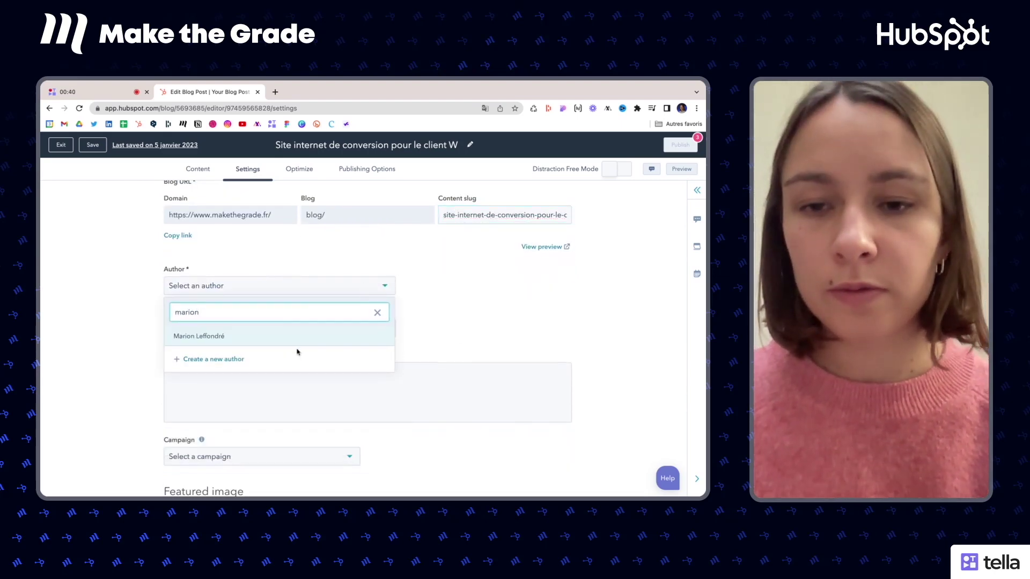
{"action": "left_click", "coordinate": [281, 337]}
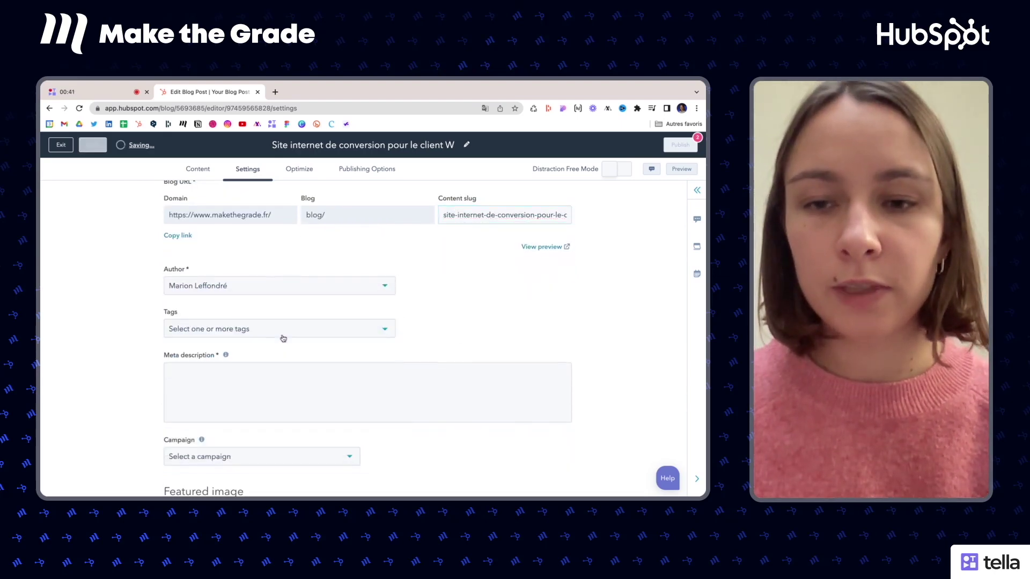
- Enter "description" as the post's meta description
{"action": "scroll", "coordinate": [427, 320], "scroll_direction": "down", "scroll_amount": 1}
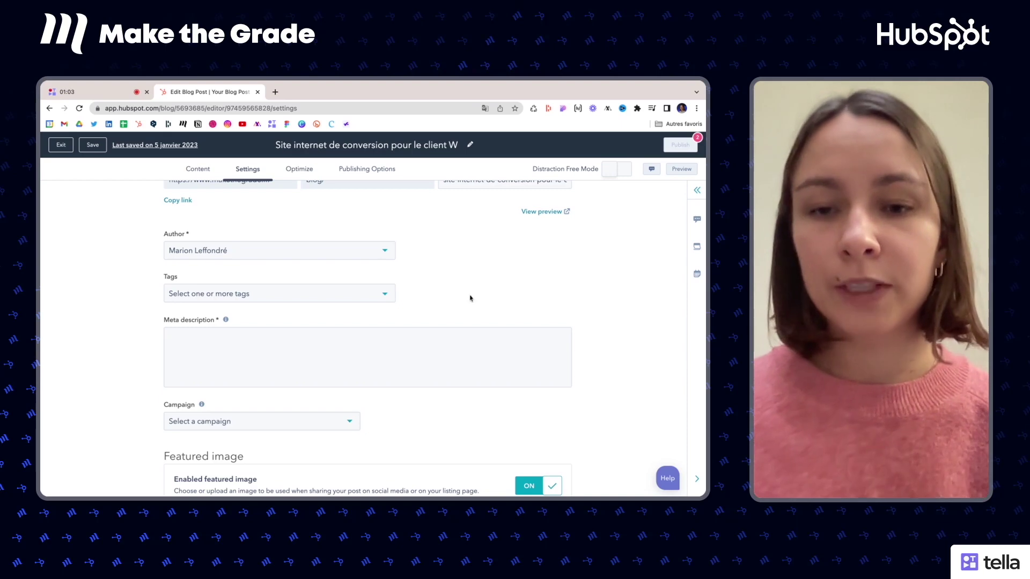
{"action": "left_click", "coordinate": [383, 346]}
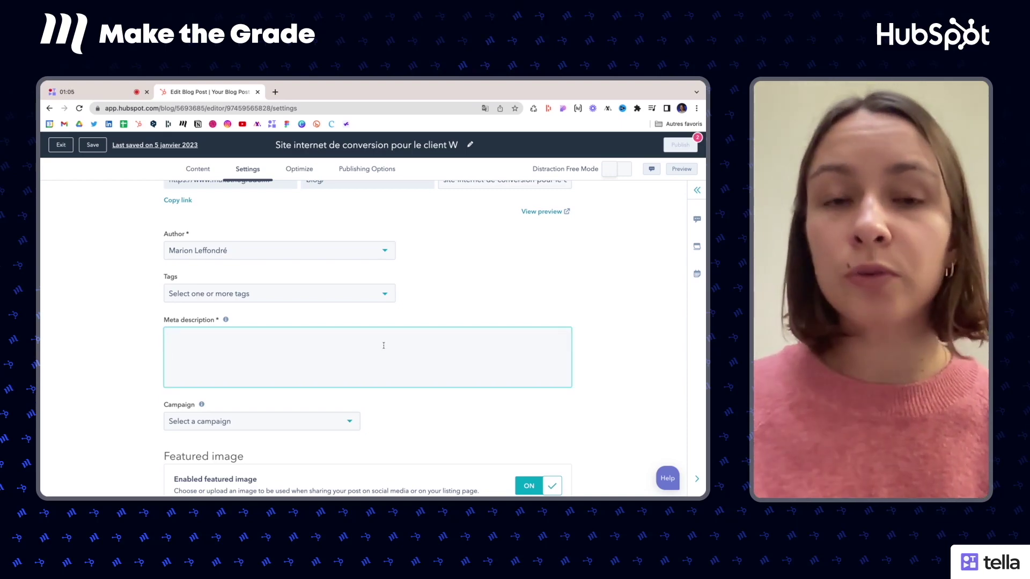
{"action": "type", "text": "description"}
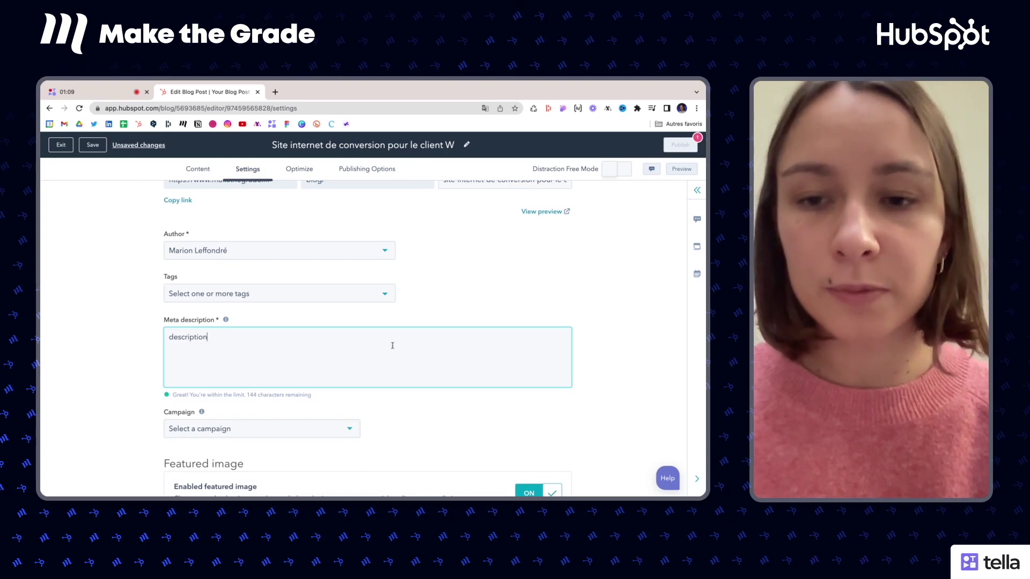
{"action": "left_click", "coordinate": [474, 404]}
- Review the post's campaign, featured image and advanced options settings
{"action": "scroll", "coordinate": [474, 405], "scroll_direction": "down", "scroll_amount": 3}
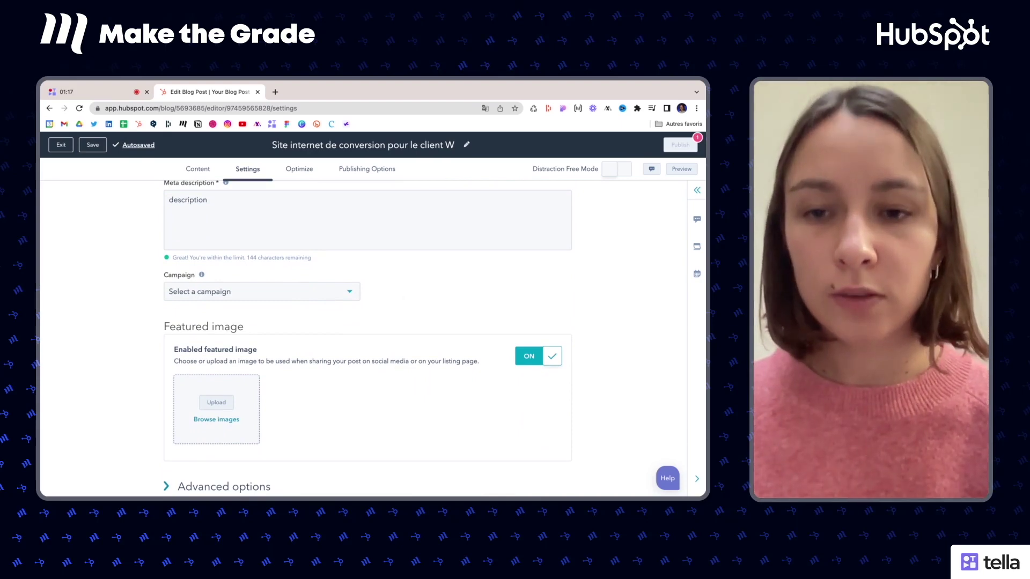
{"action": "scroll", "coordinate": [280, 367], "scroll_direction": "down", "scroll_amount": 2}
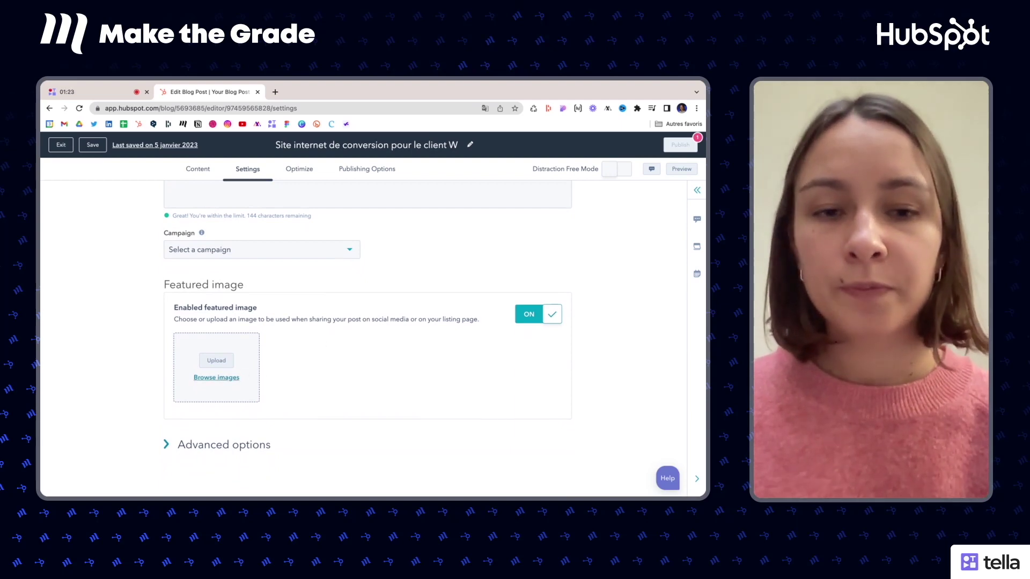
{"action": "scroll", "coordinate": [414, 287], "scroll_direction": "up", "scroll_amount": 1}
{"action": "scroll", "coordinate": [416, 287], "scroll_direction": "up", "scroll_amount": 10}
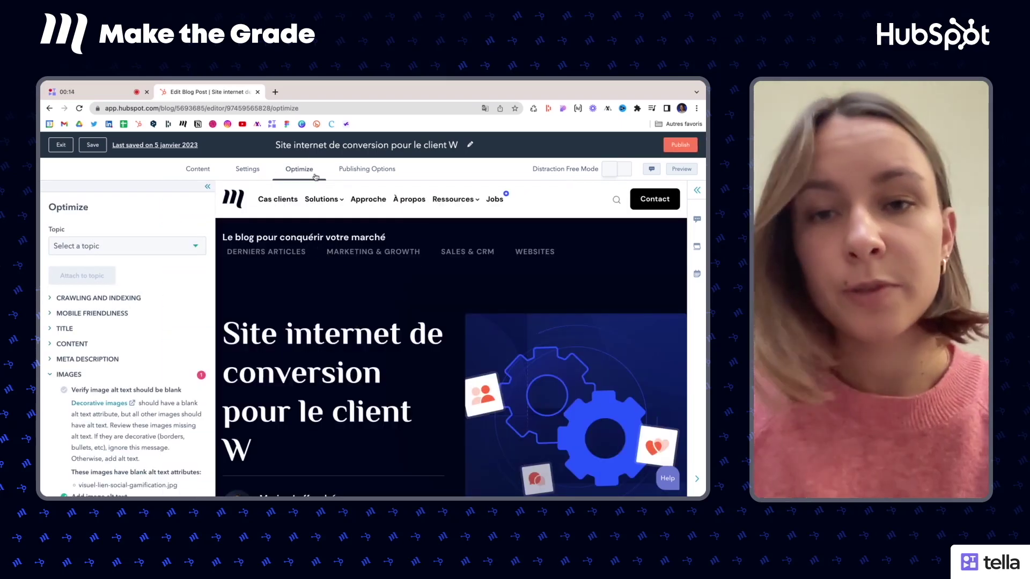
- Review the post's SEO recommendations, including those on image alt text, and open its publishing options
{"action": "scroll", "coordinate": [128, 375], "scroll_direction": "down", "scroll_amount": 4}
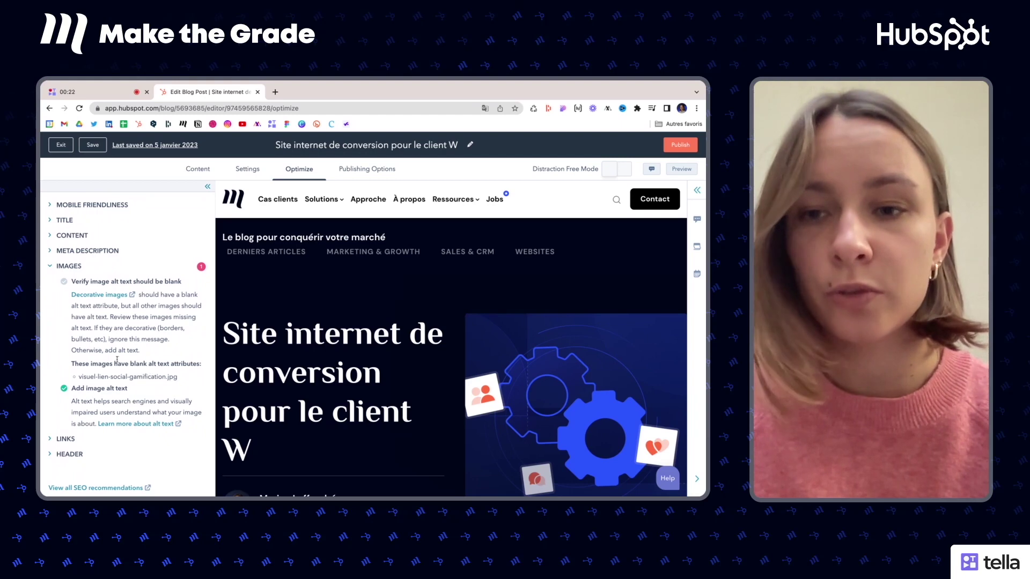
{"action": "scroll", "coordinate": [117, 359], "scroll_direction": "up", "scroll_amount": 3}
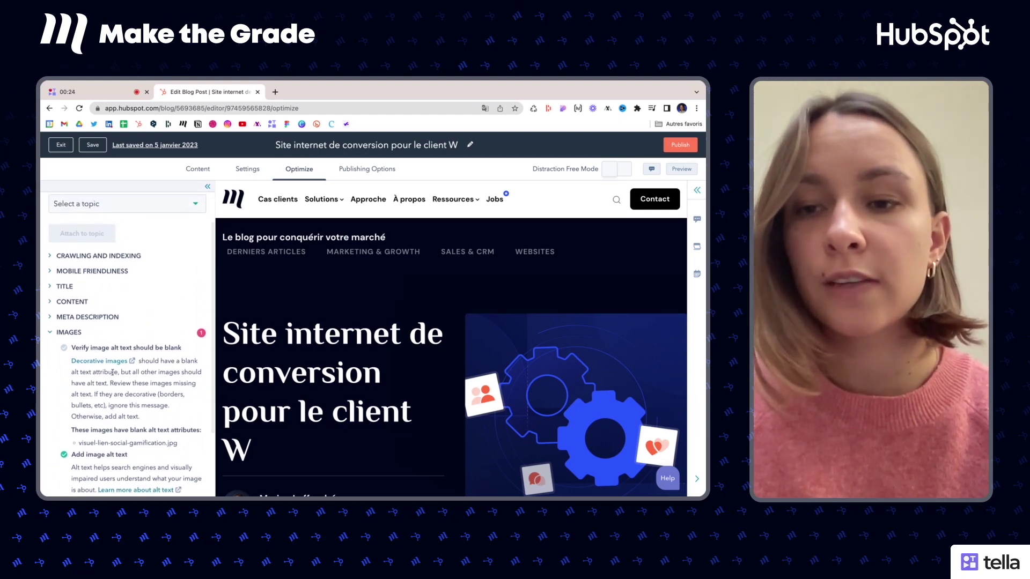
{"action": "scroll", "coordinate": [602, 417], "scroll_direction": "down", "scroll_amount": 2}
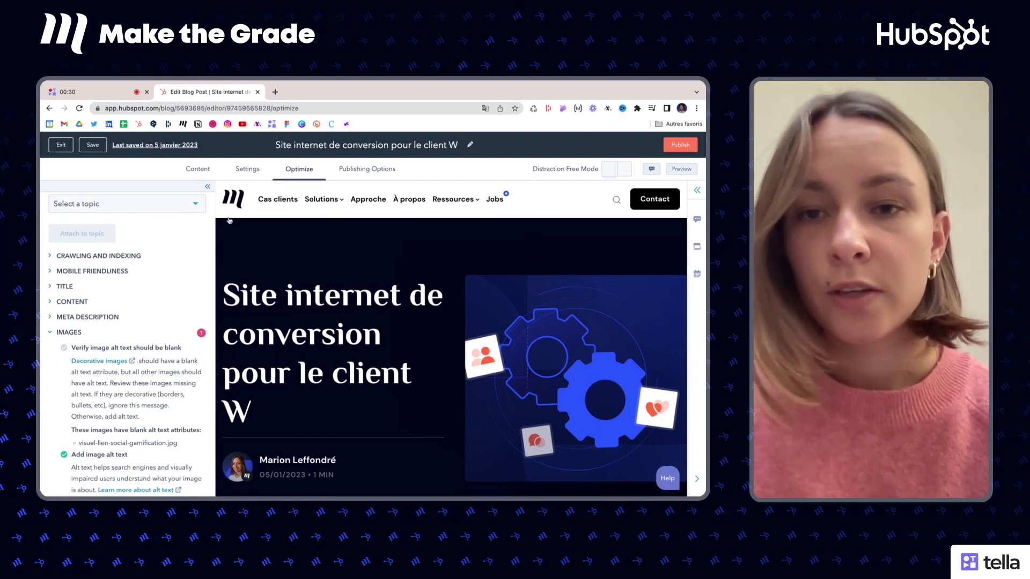
{"action": "left_click", "coordinate": [207, 186]}
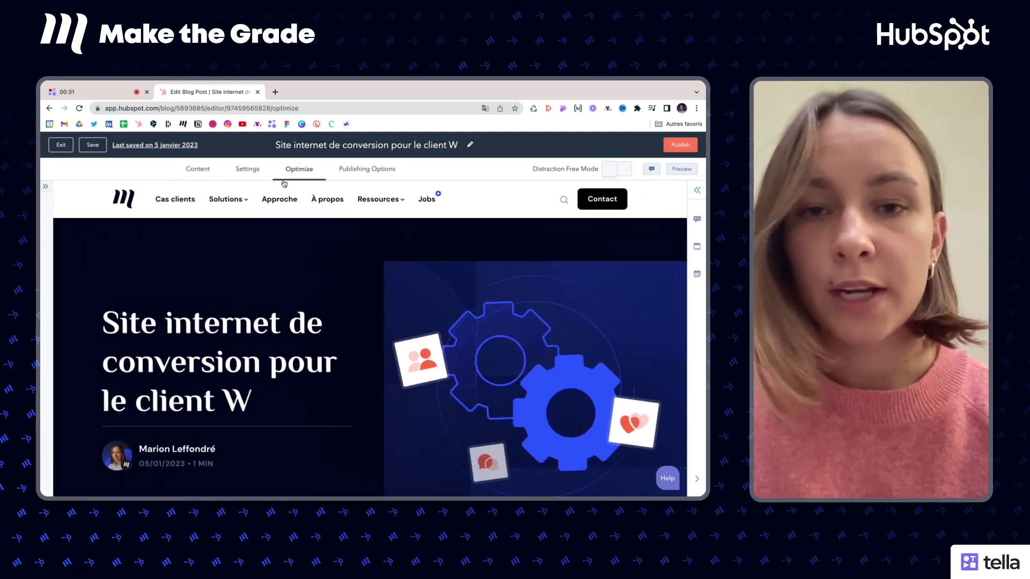
{"action": "left_click", "coordinate": [368, 170]}
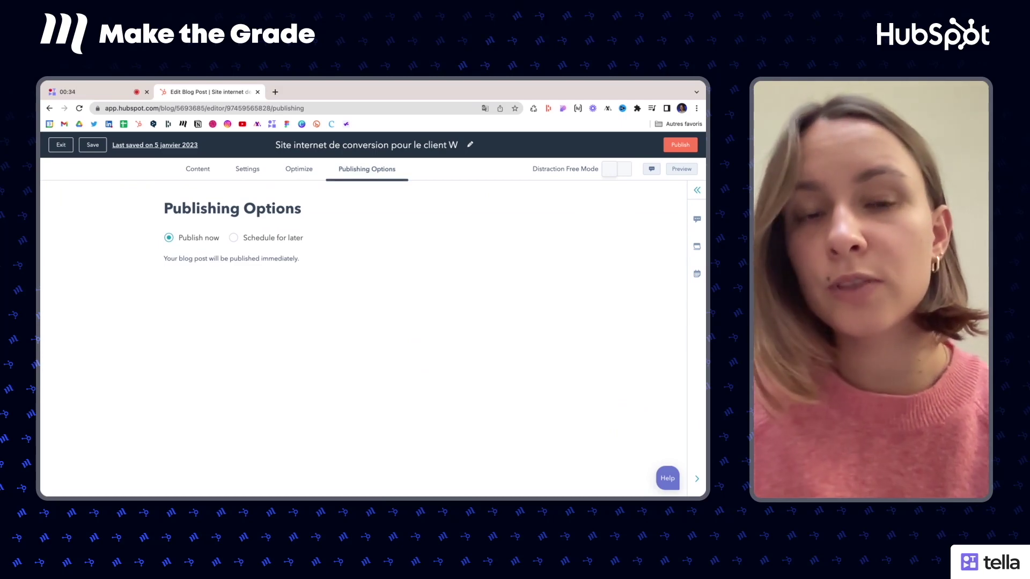